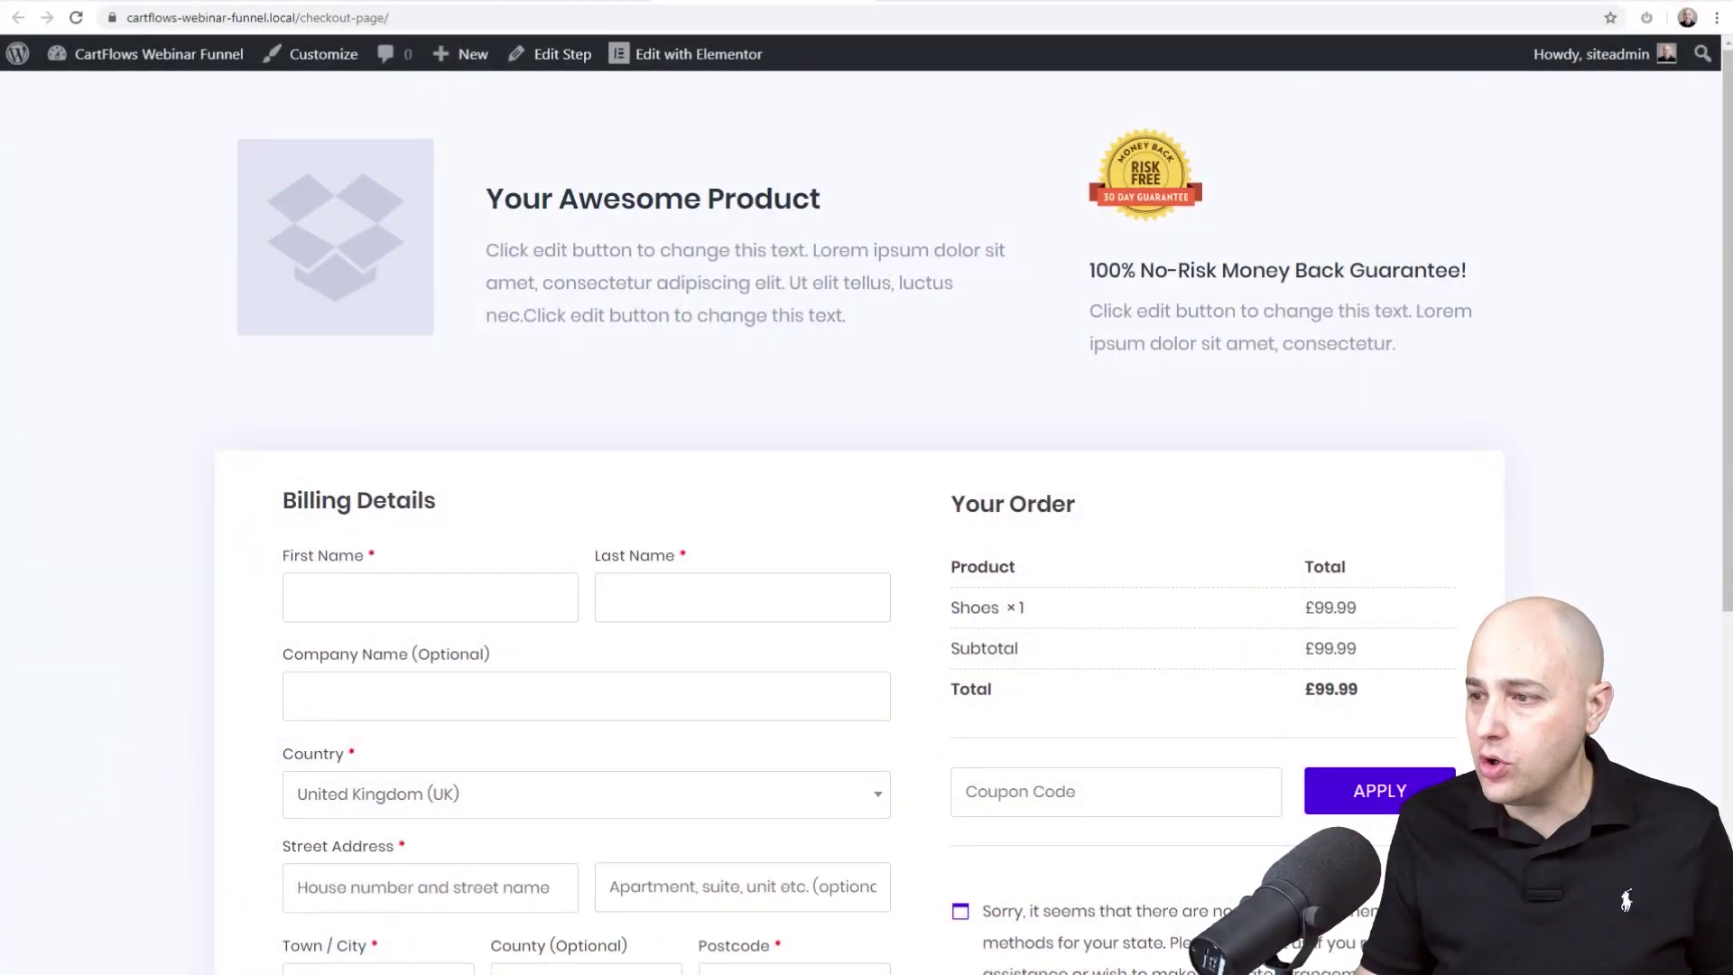
- From the WordPress dashboard, open the Dropship flow under CartFlows > Flows
scroll(1428, 609, down, 3)
scroll(1428, 609, down, 3)
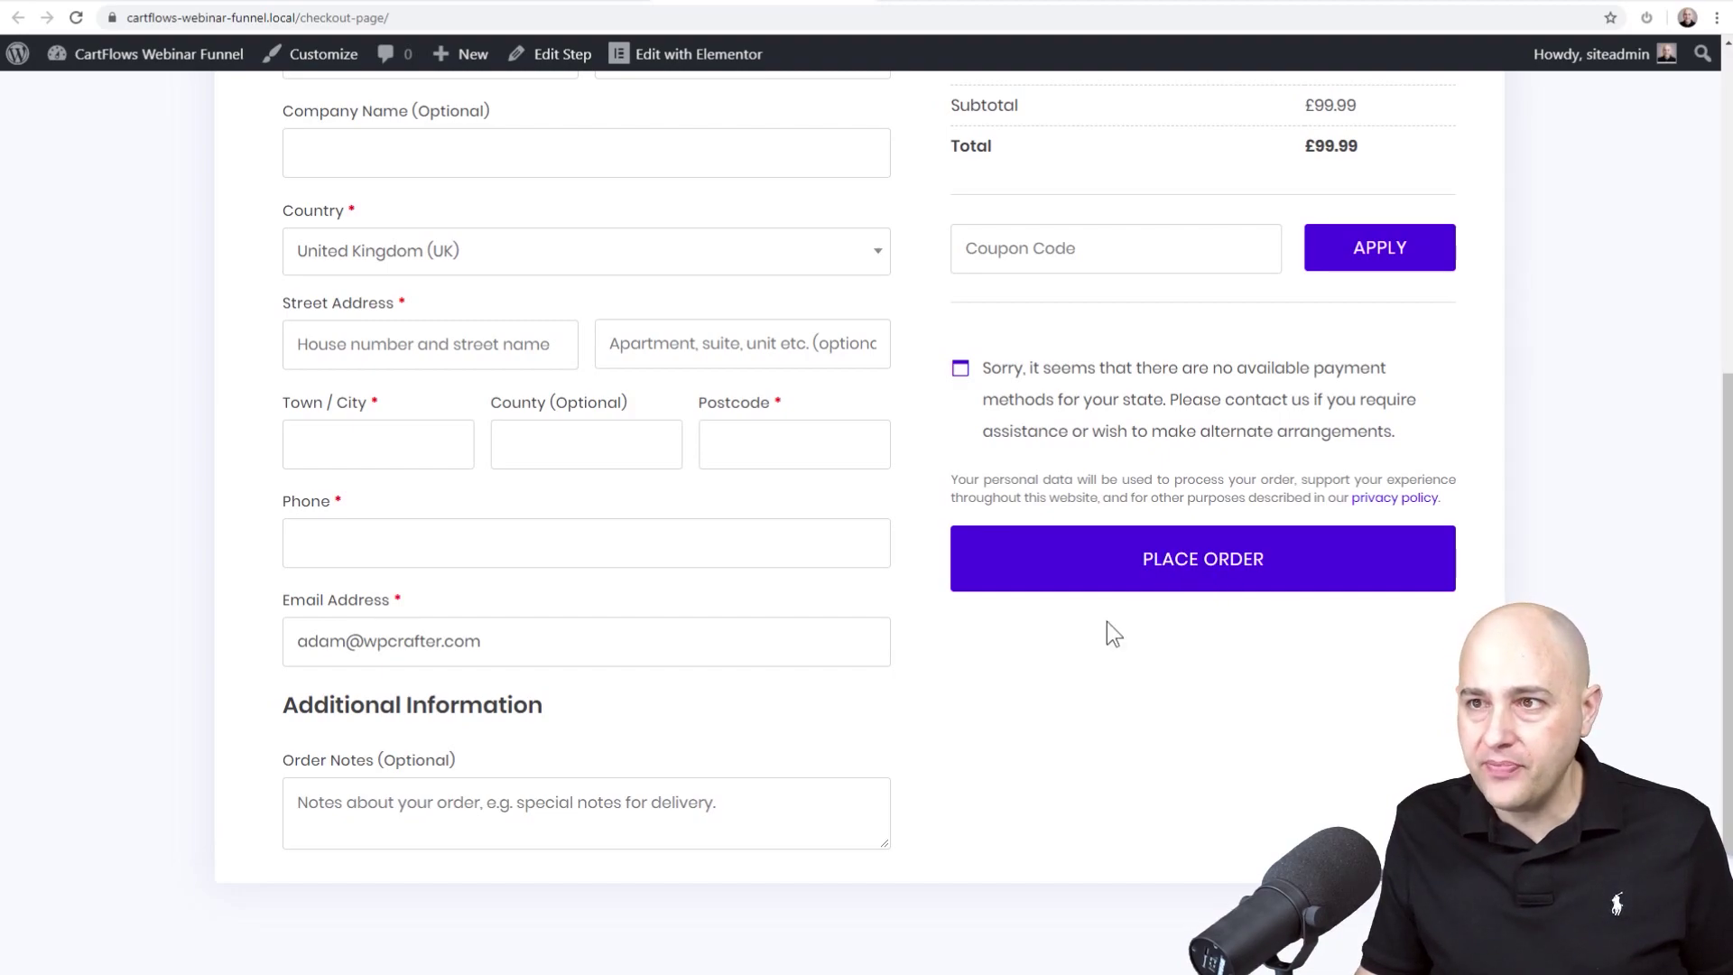
scroll(1093, 628, up, 6)
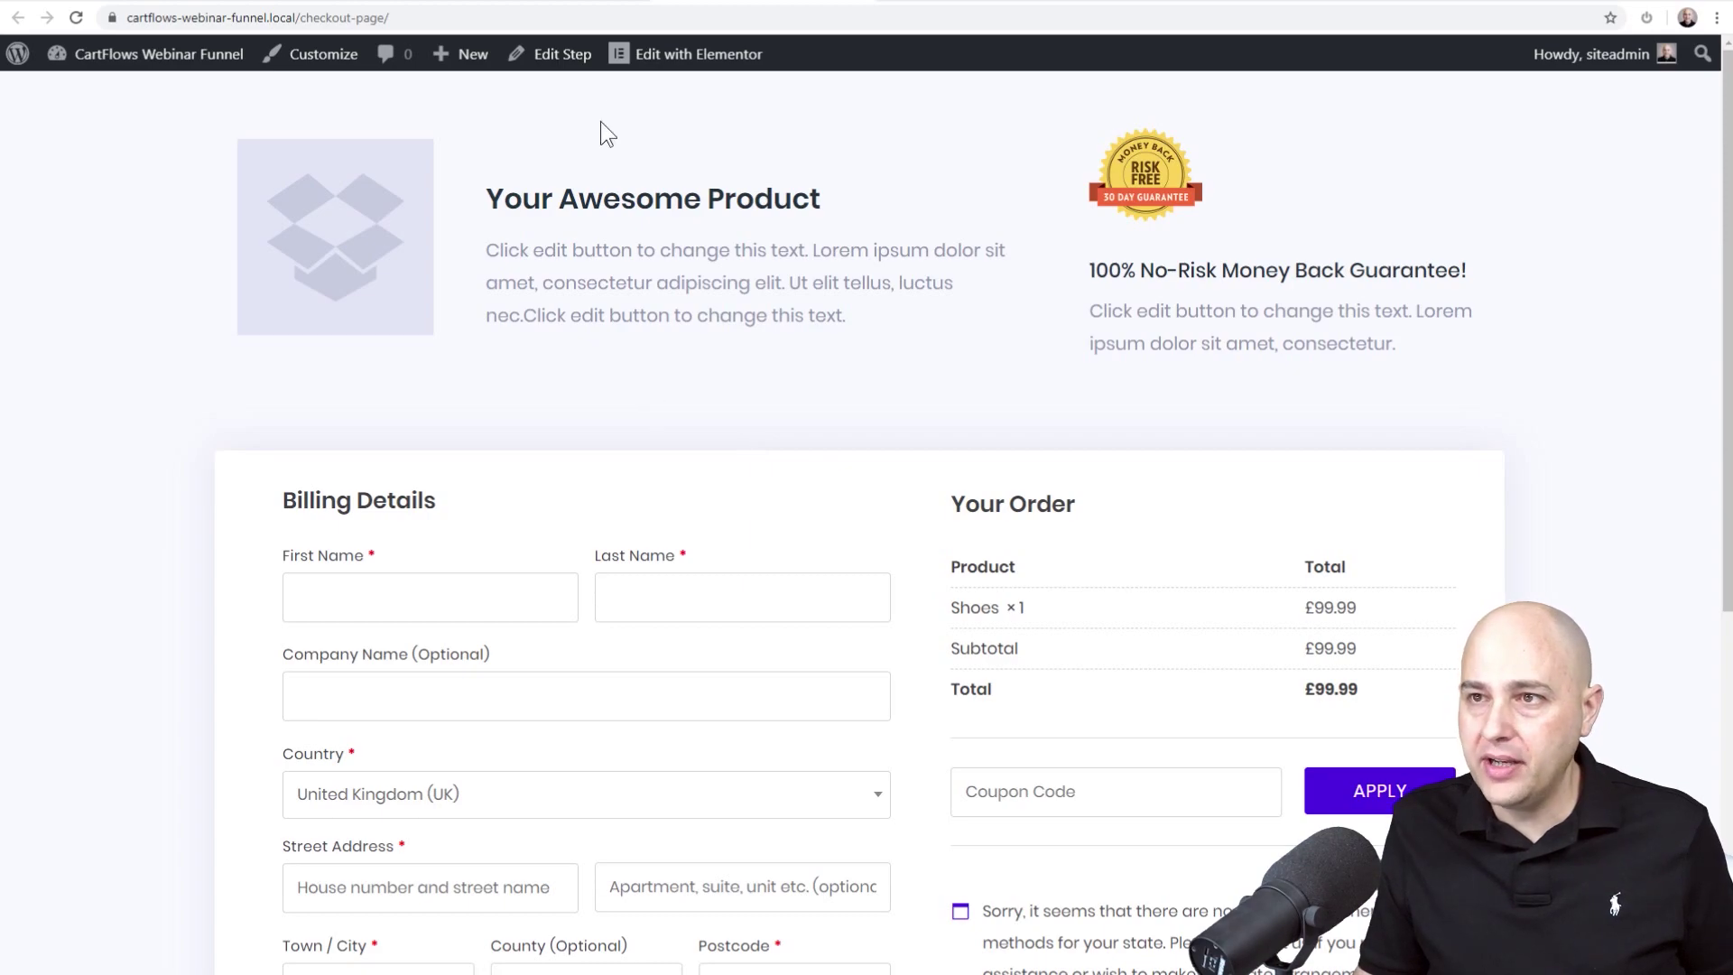
click(555, 54)
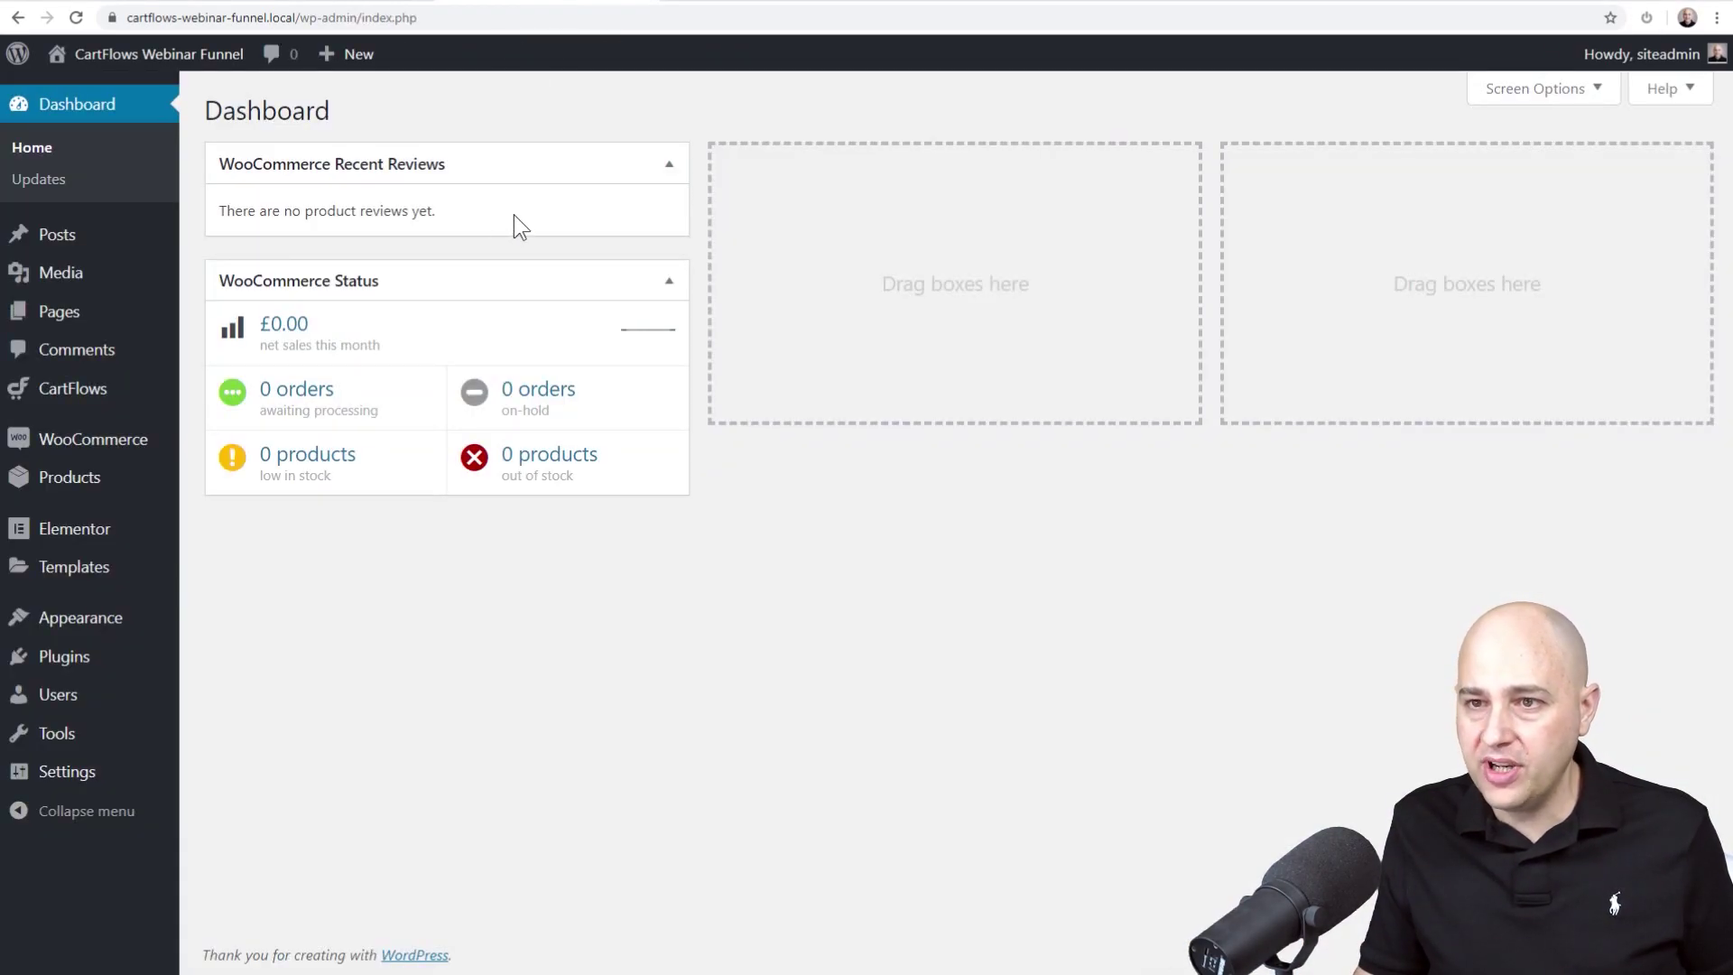
click(98, 408)
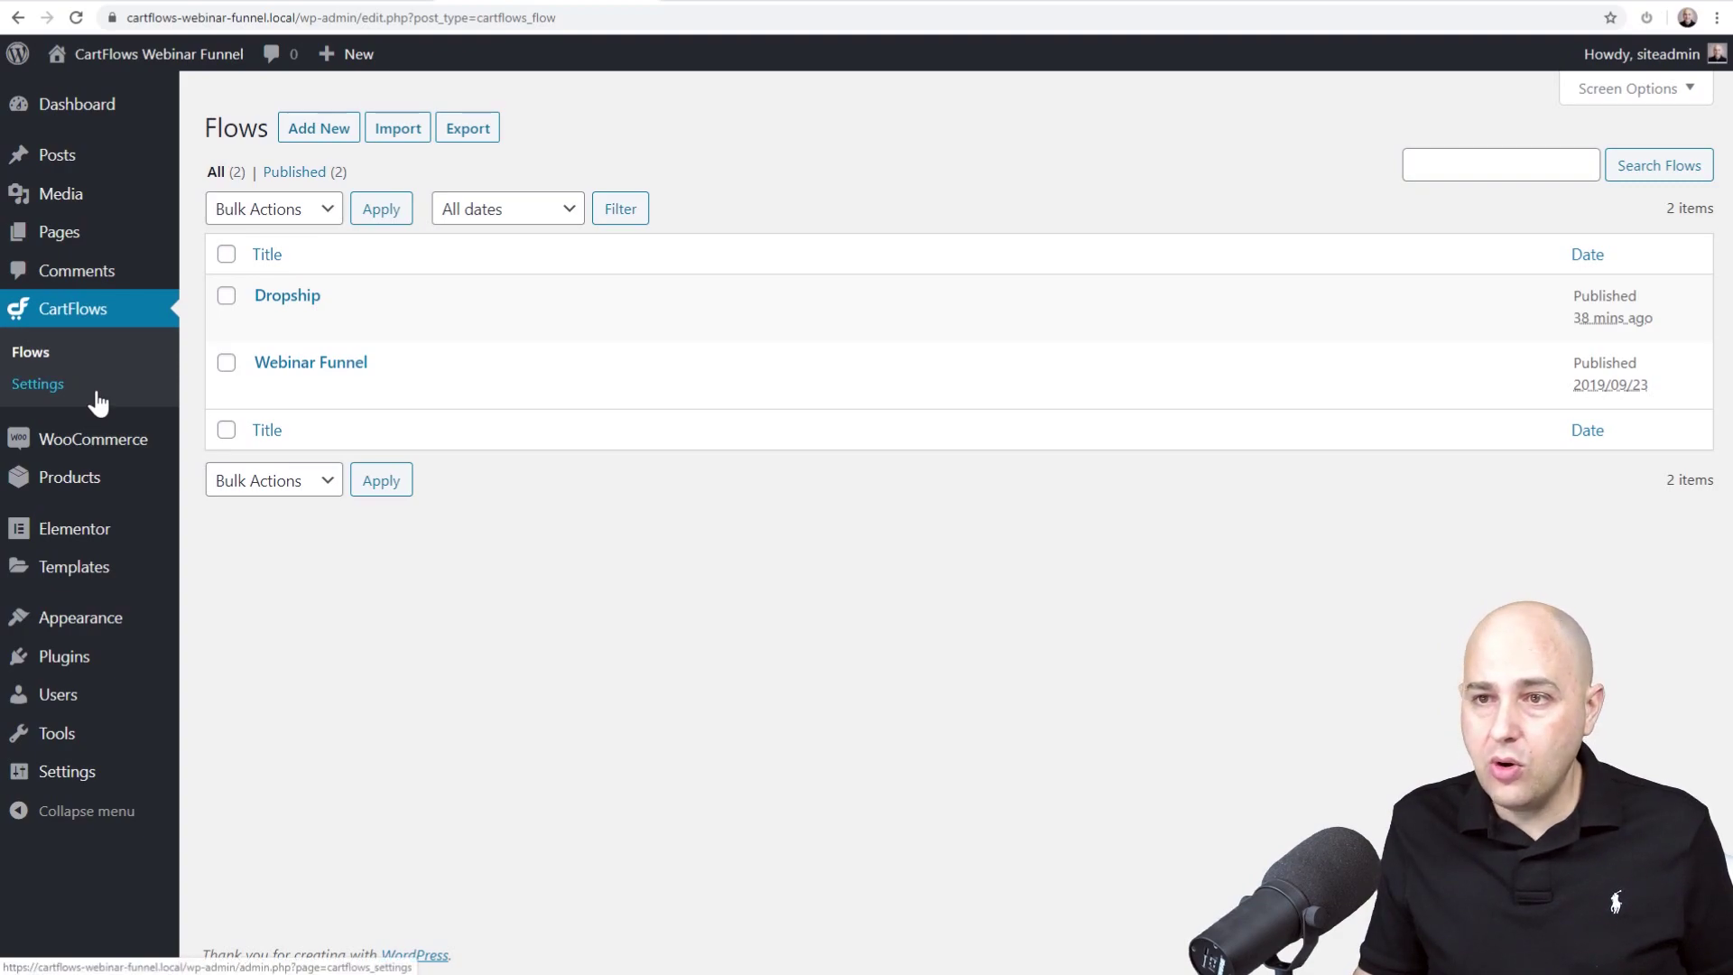
click(285, 298)
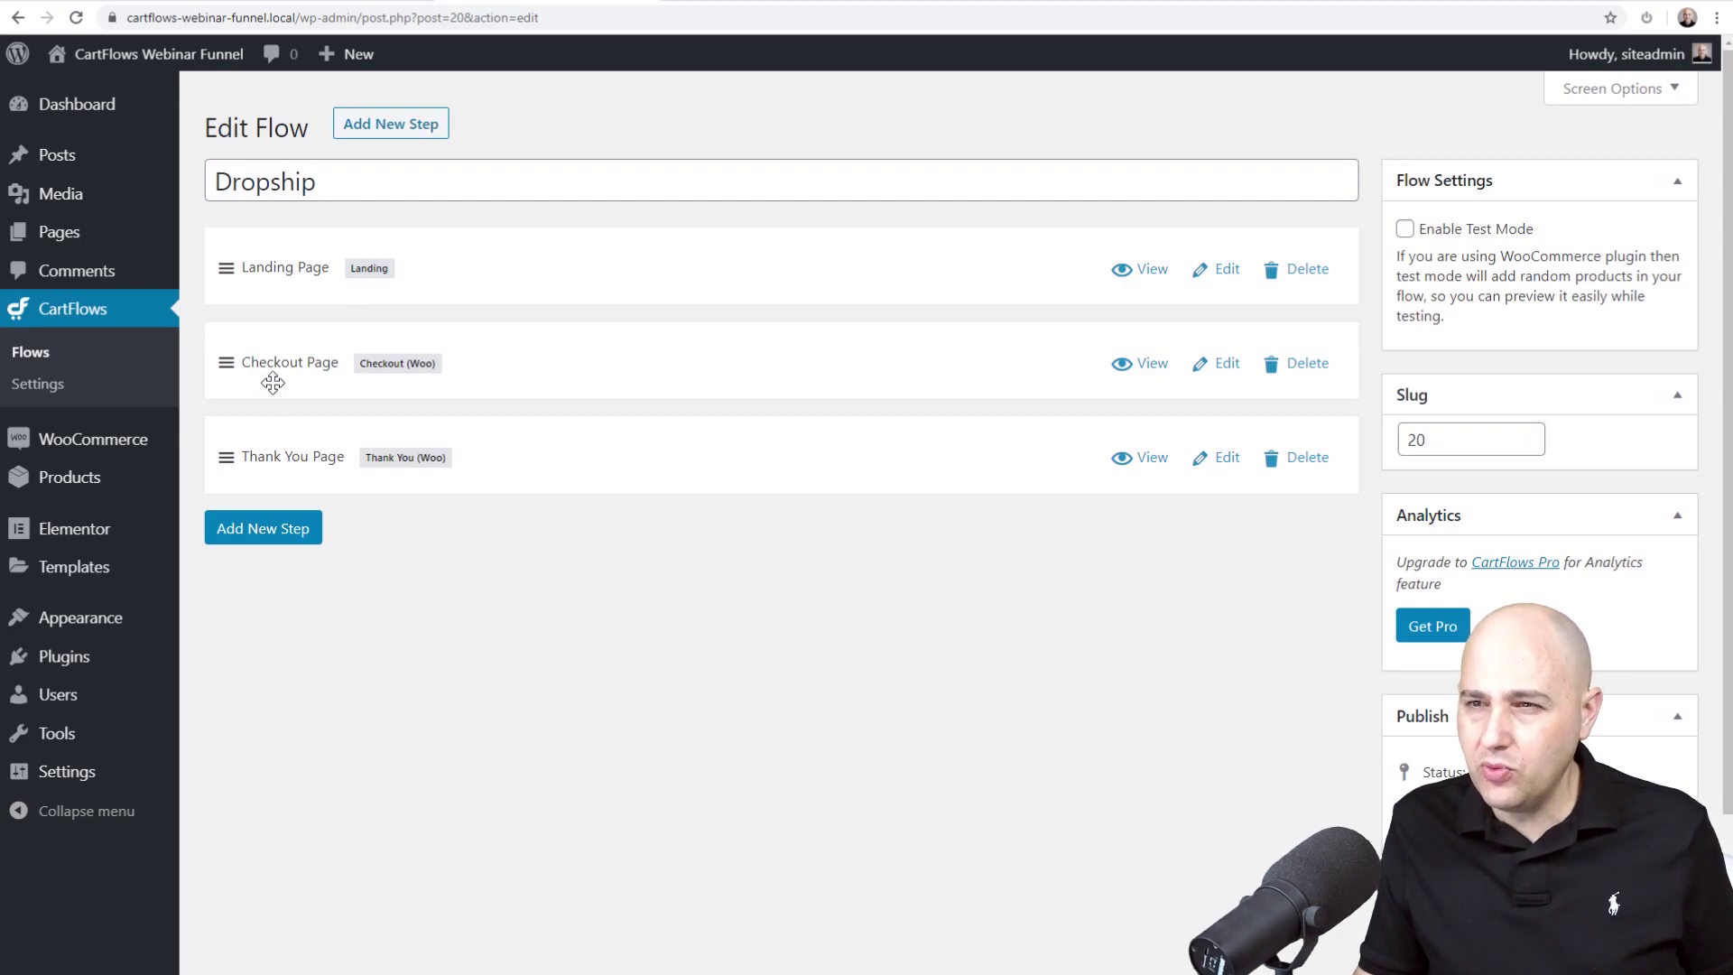
- Set the Checkout step's order button text to 'Send My Shoes', enable cart editing on checkout, and save
click(1210, 365)
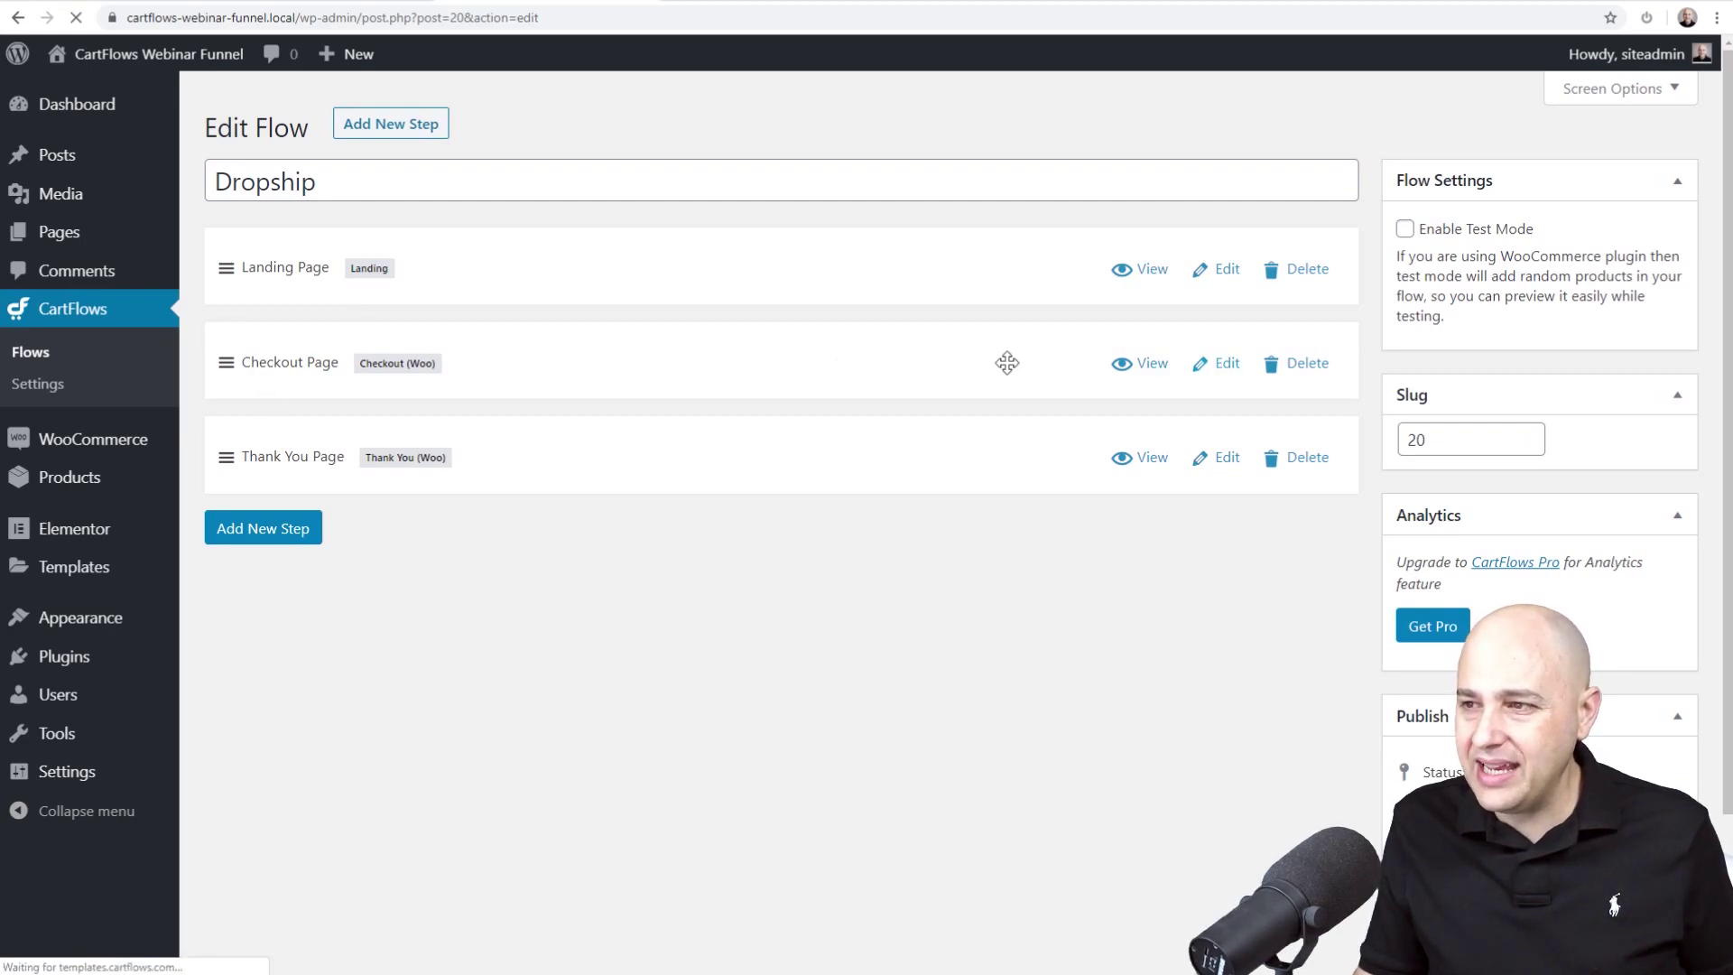
scroll(740, 361, down, 3)
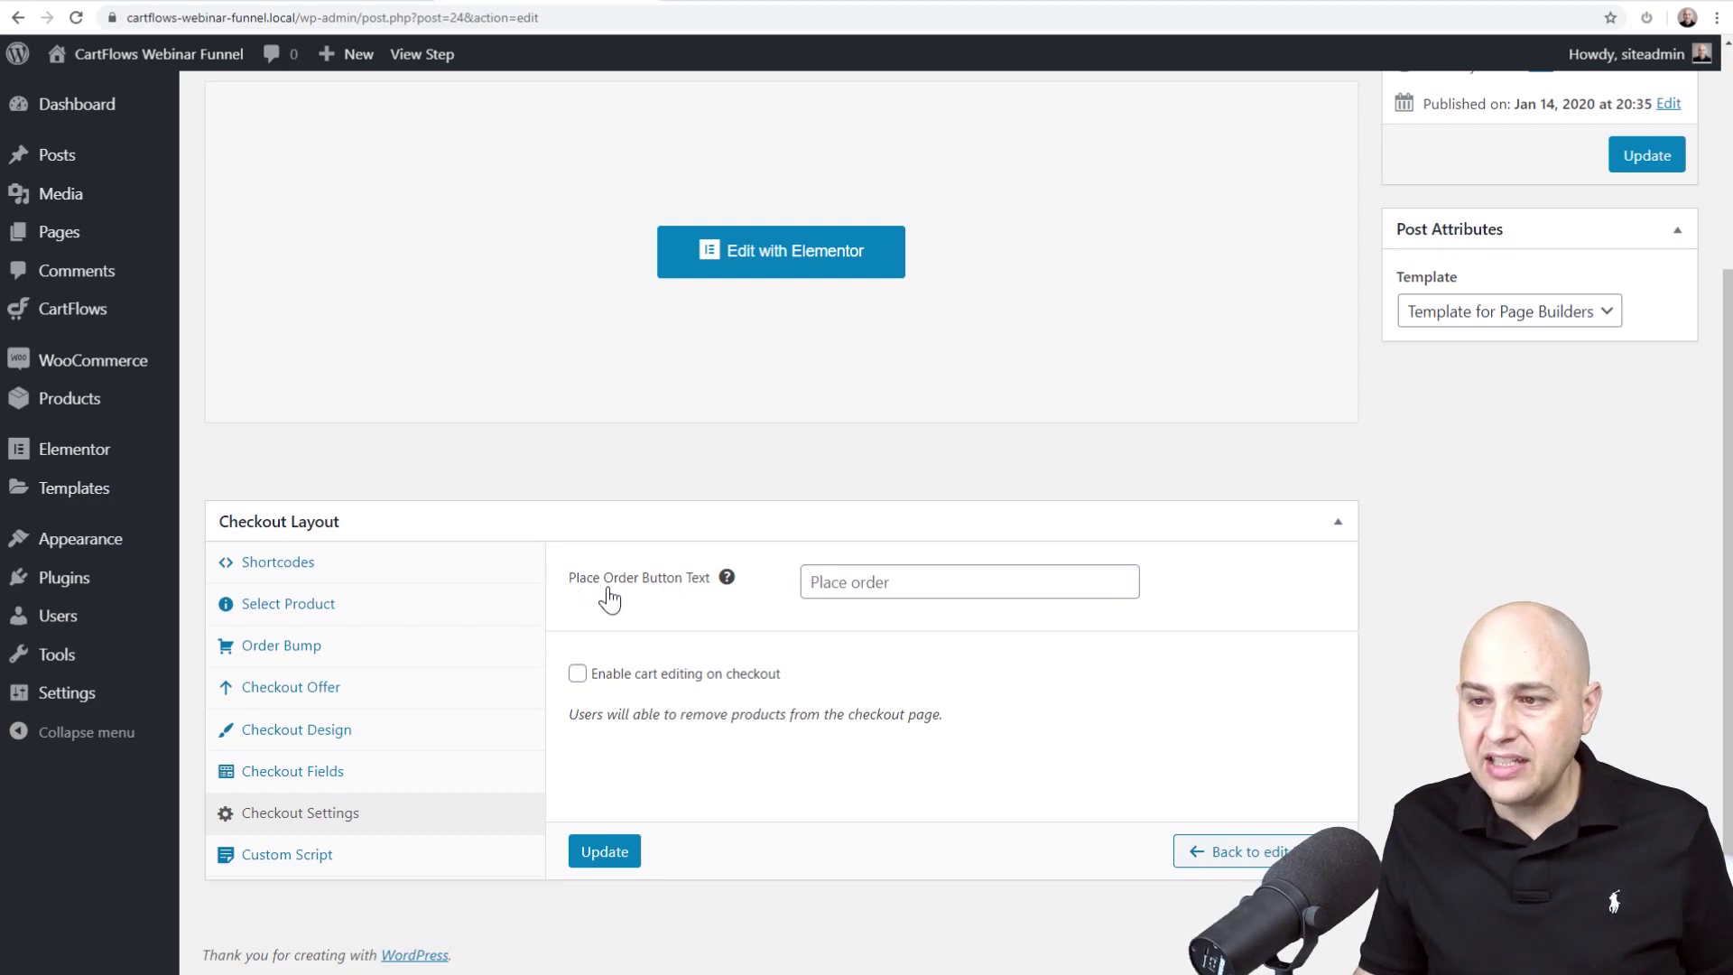
click(823, 585)
text(Send My Shoes)
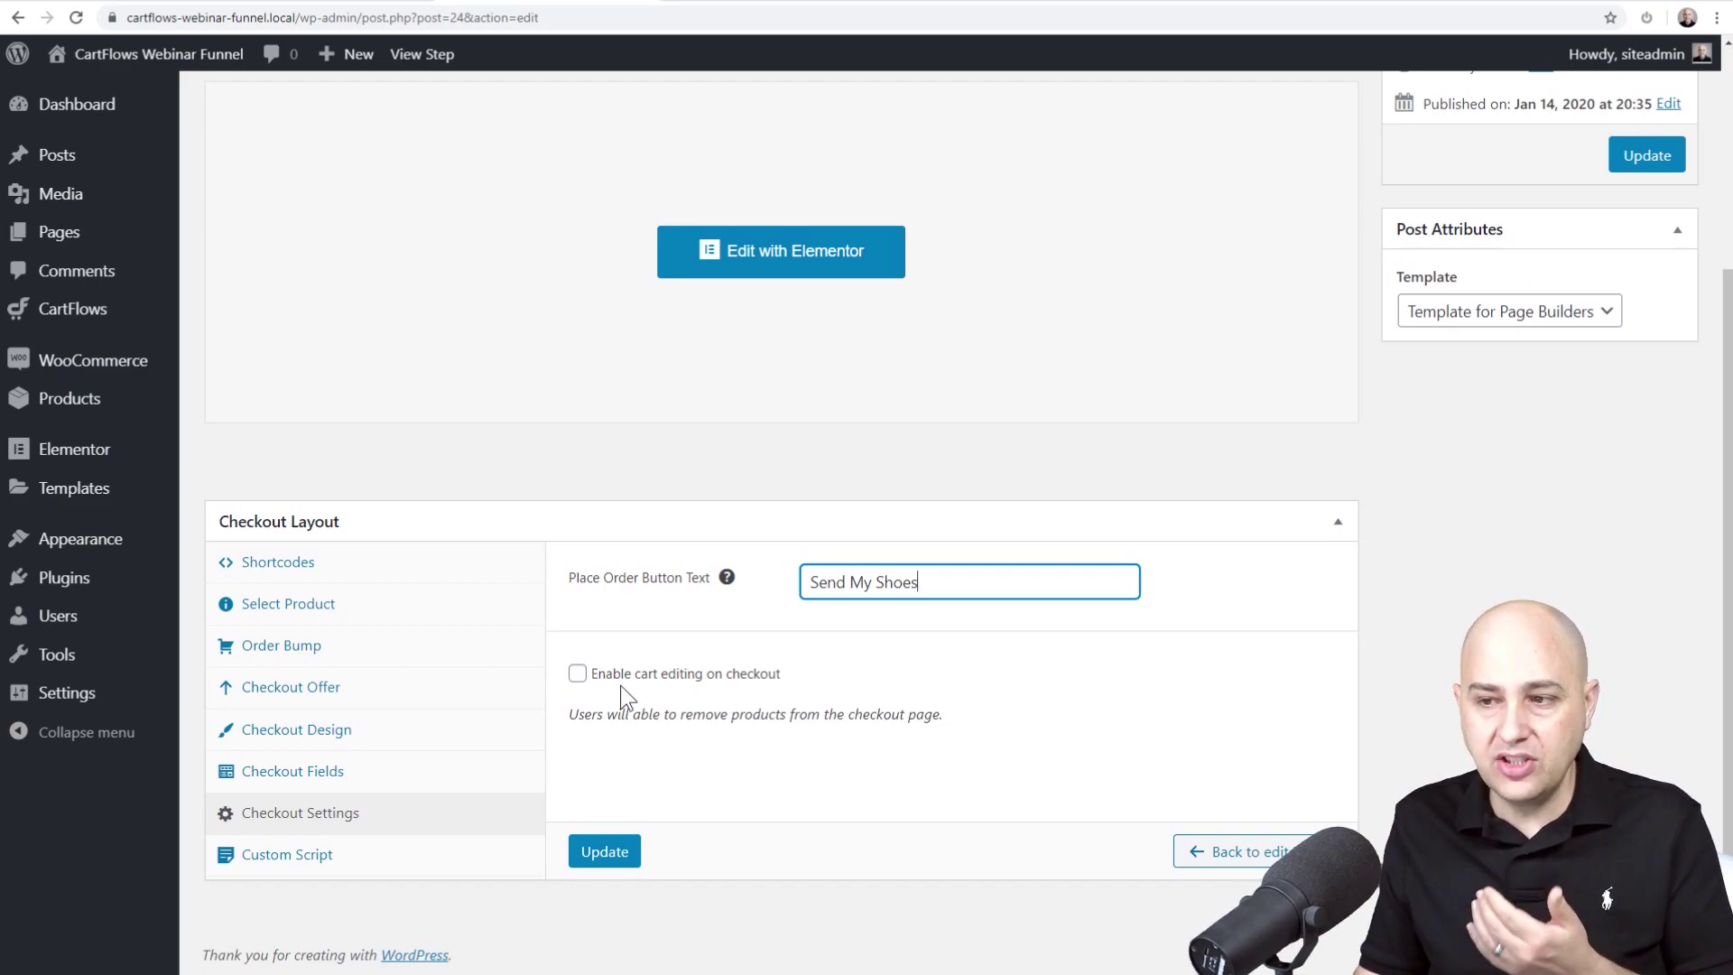
click(576, 675)
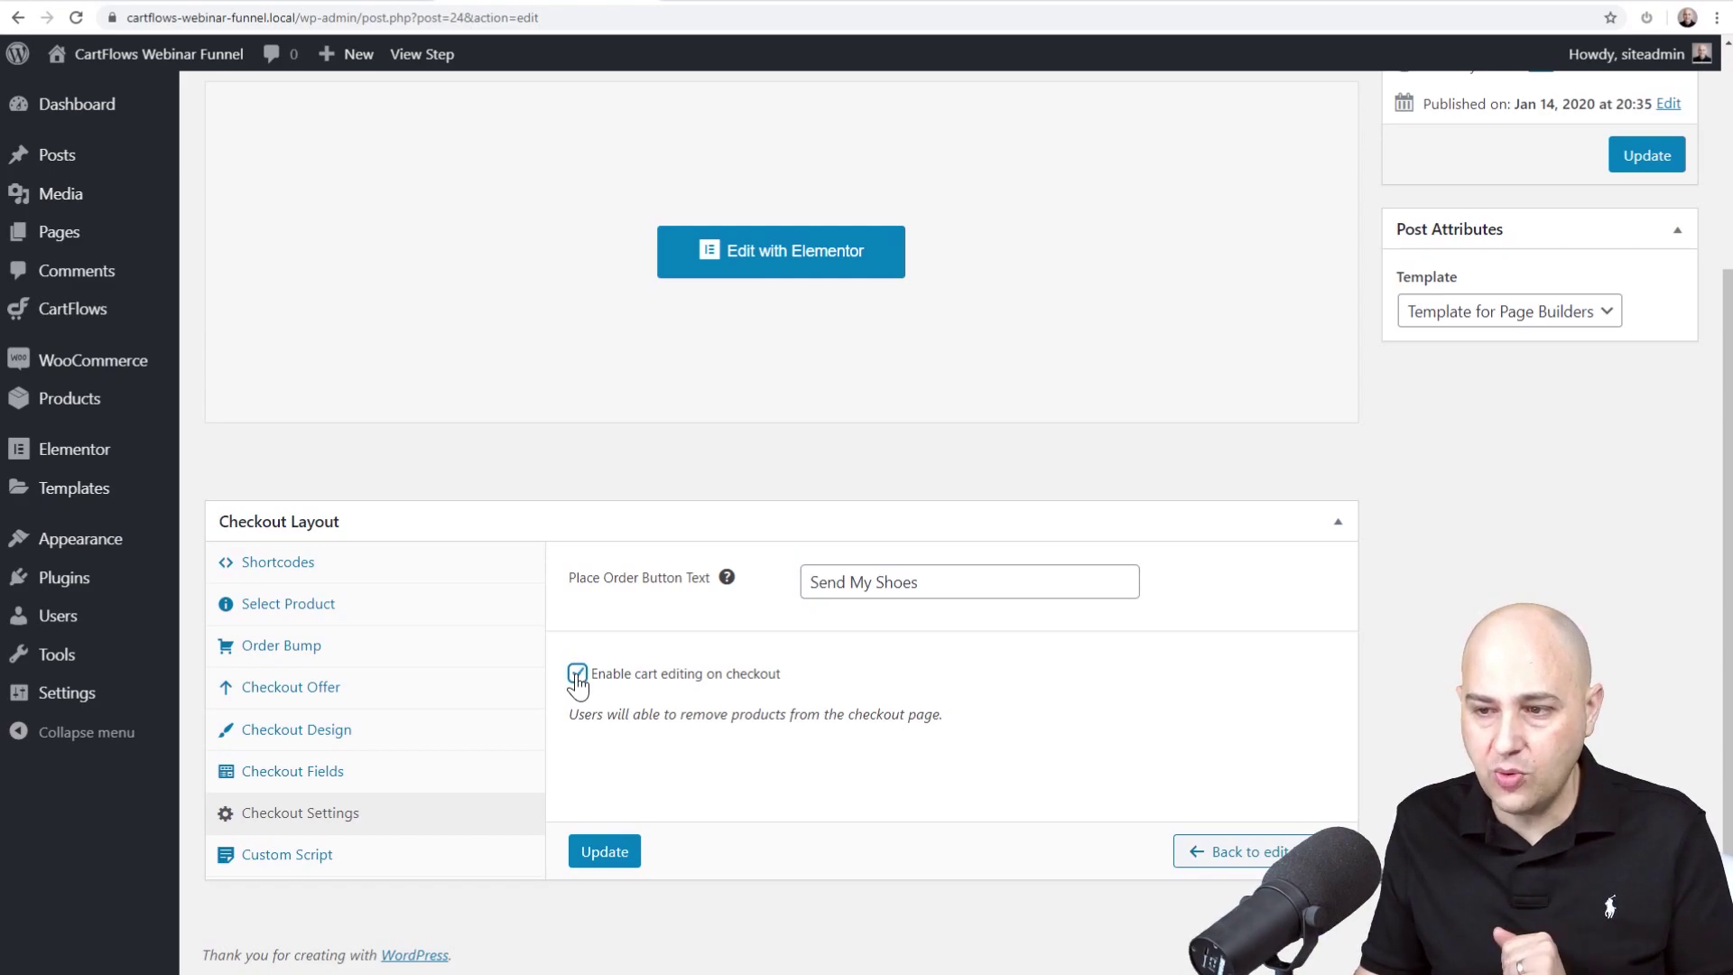
click(604, 854)
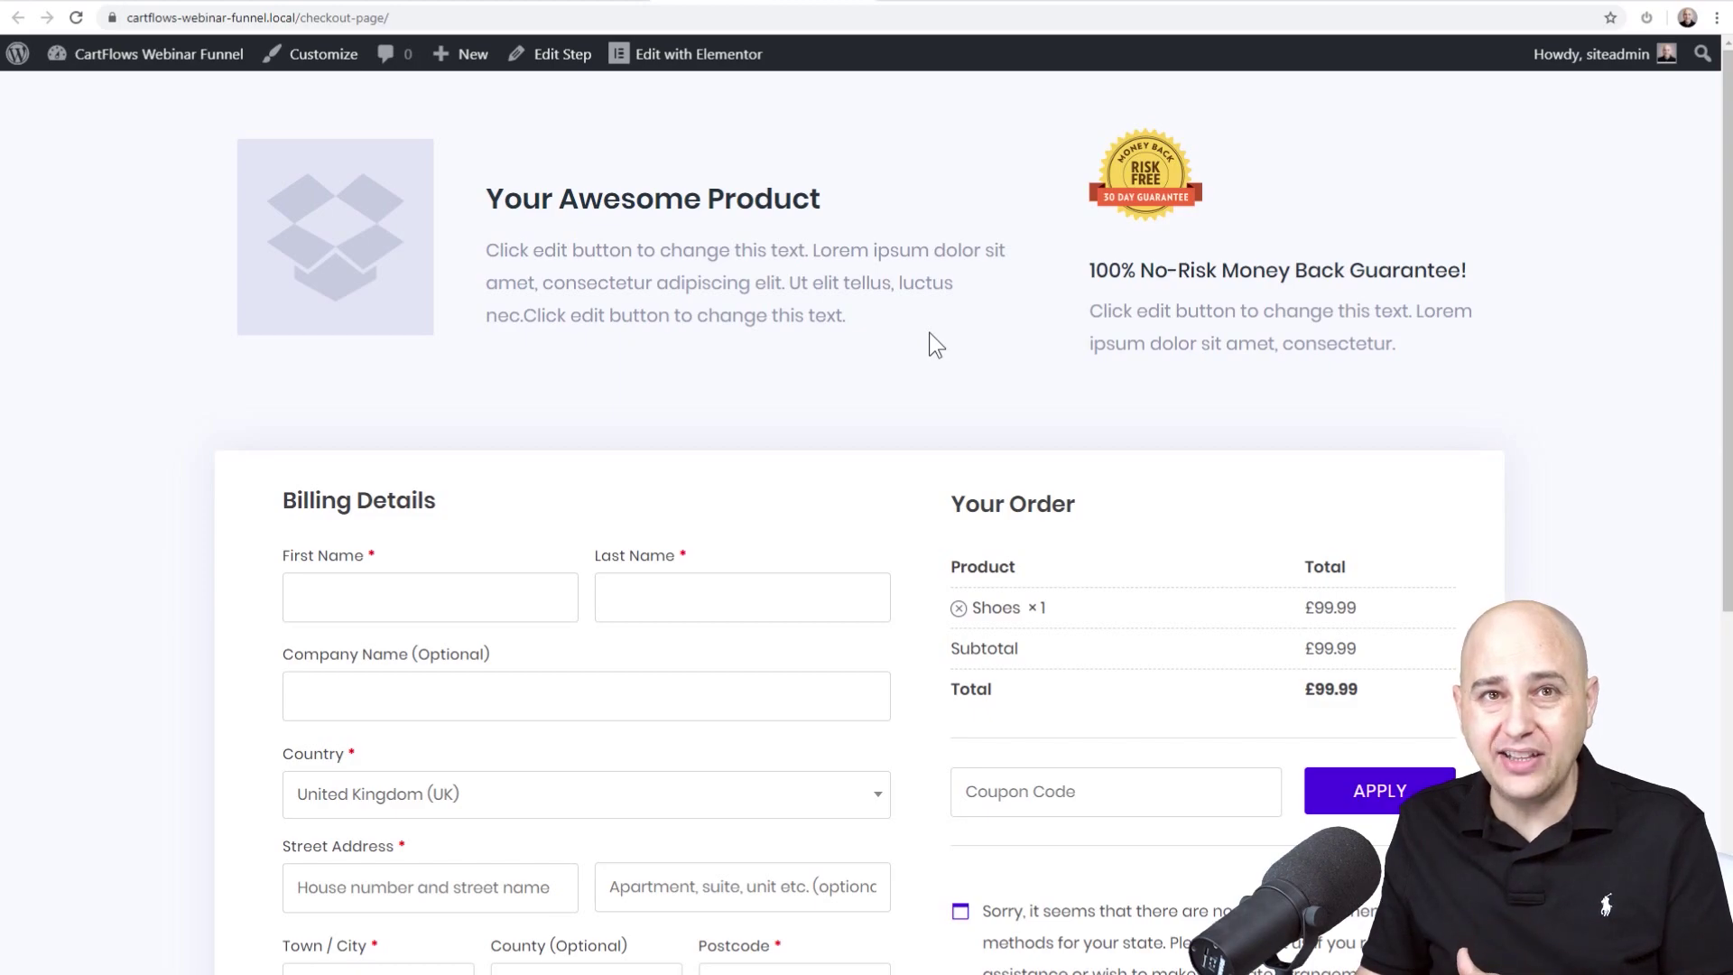
- Check the live checkout's SEND MY SHOES button and Shoes remove icon, then return to the step editor
scroll(930, 334, down, 3)
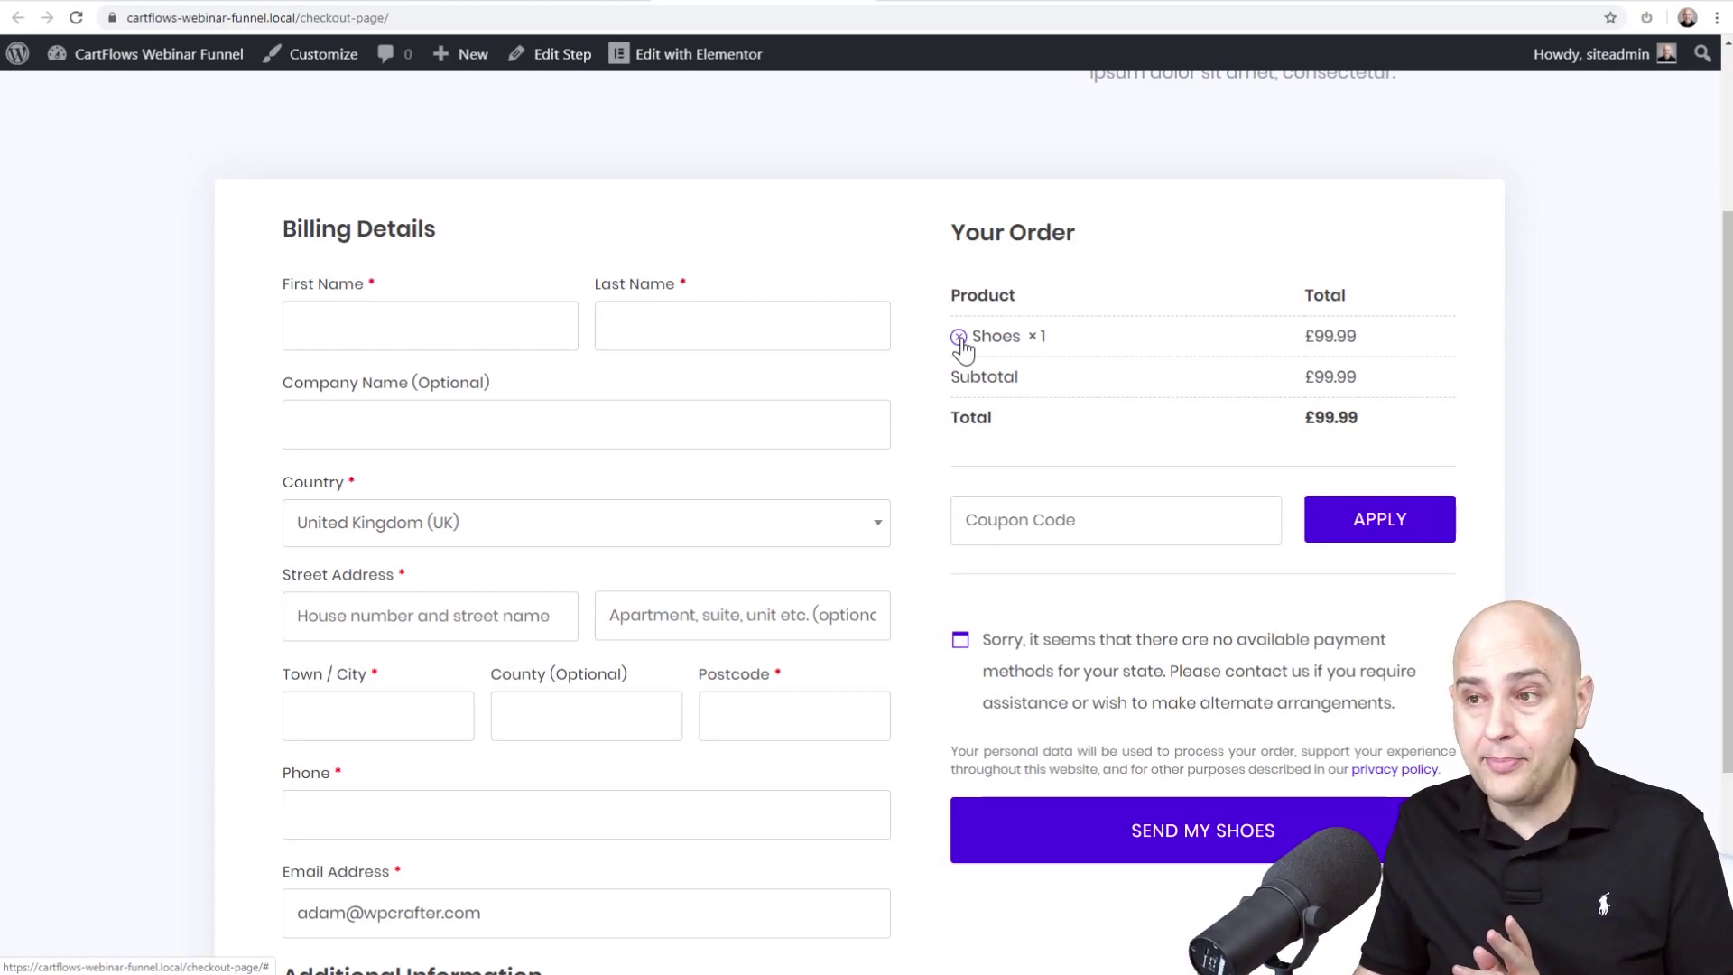
scroll(962, 348, down, 1)
scroll(962, 347, down, 3)
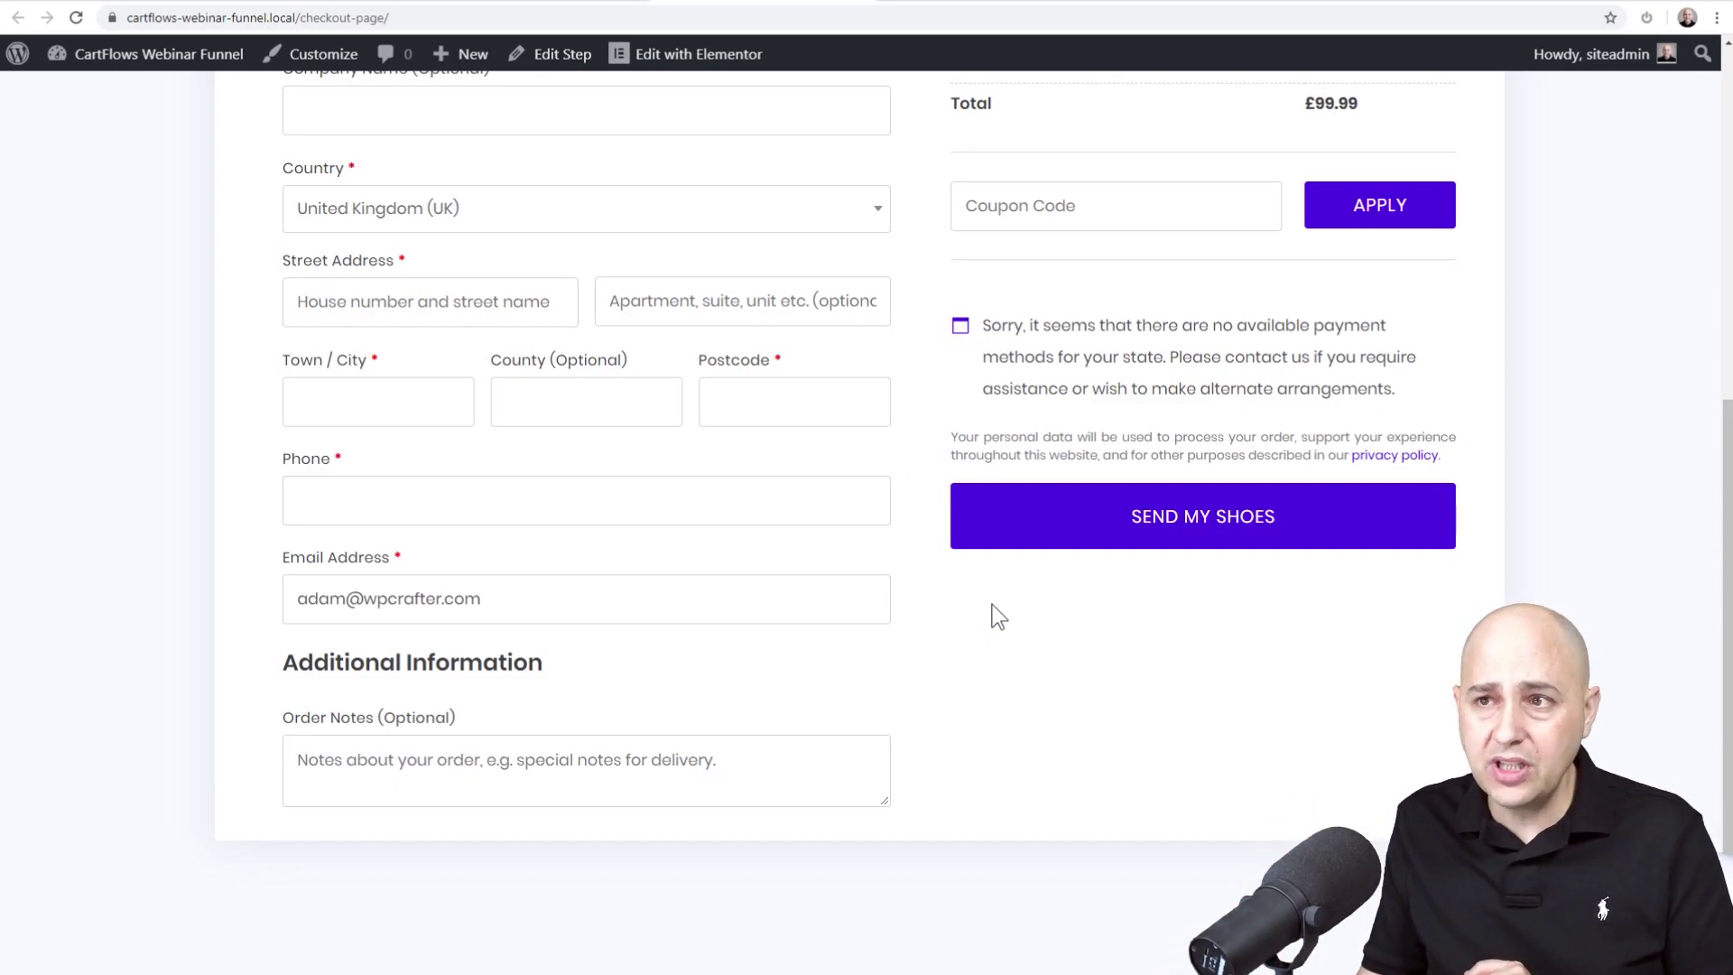
click(551, 53)
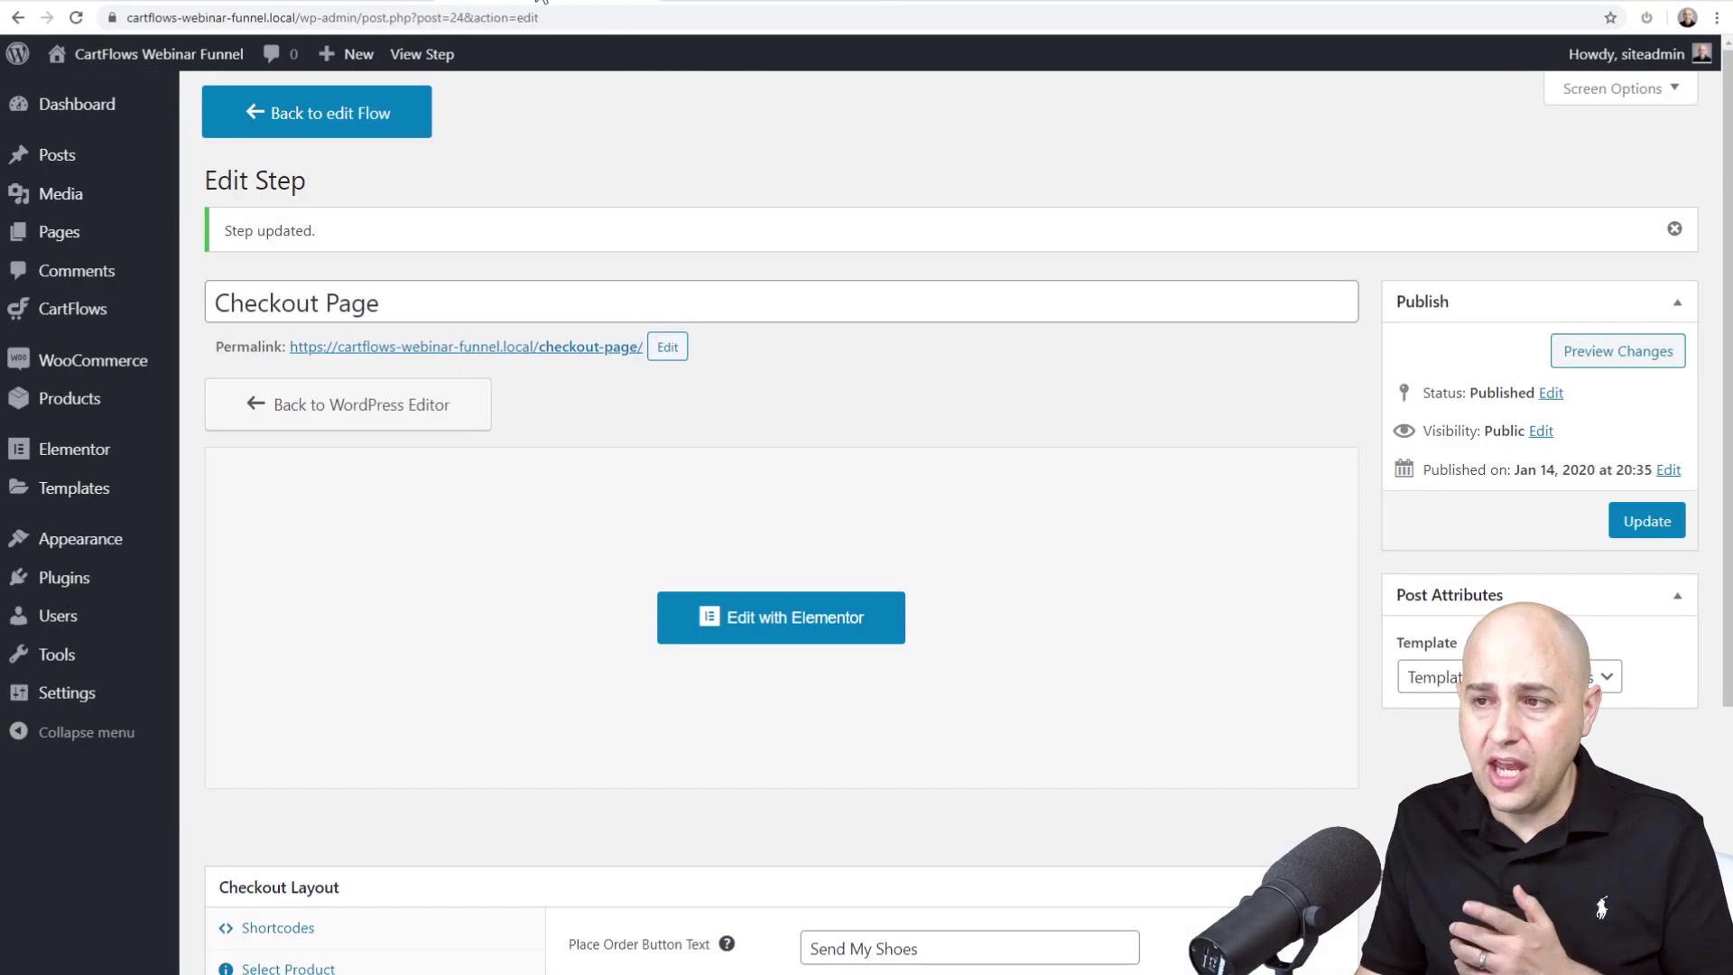
- Clear the 'Send My Shoes' order button text and update the Checkout step
scroll(832, 375, down, 4)
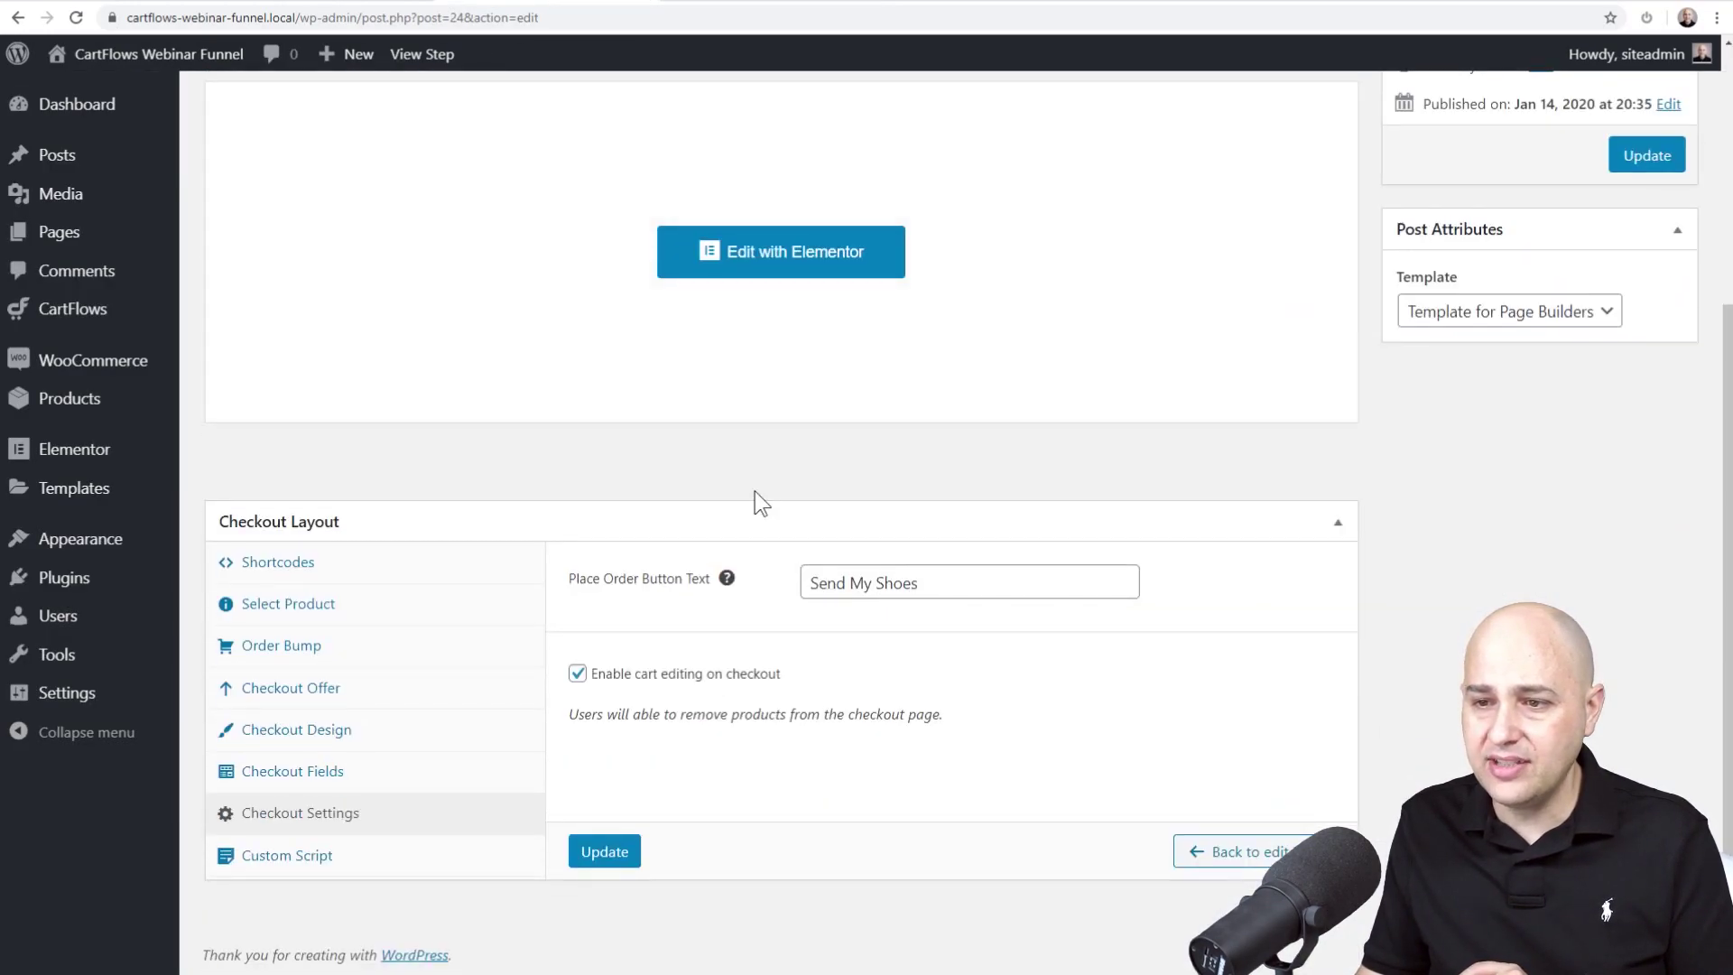
click(929, 583)
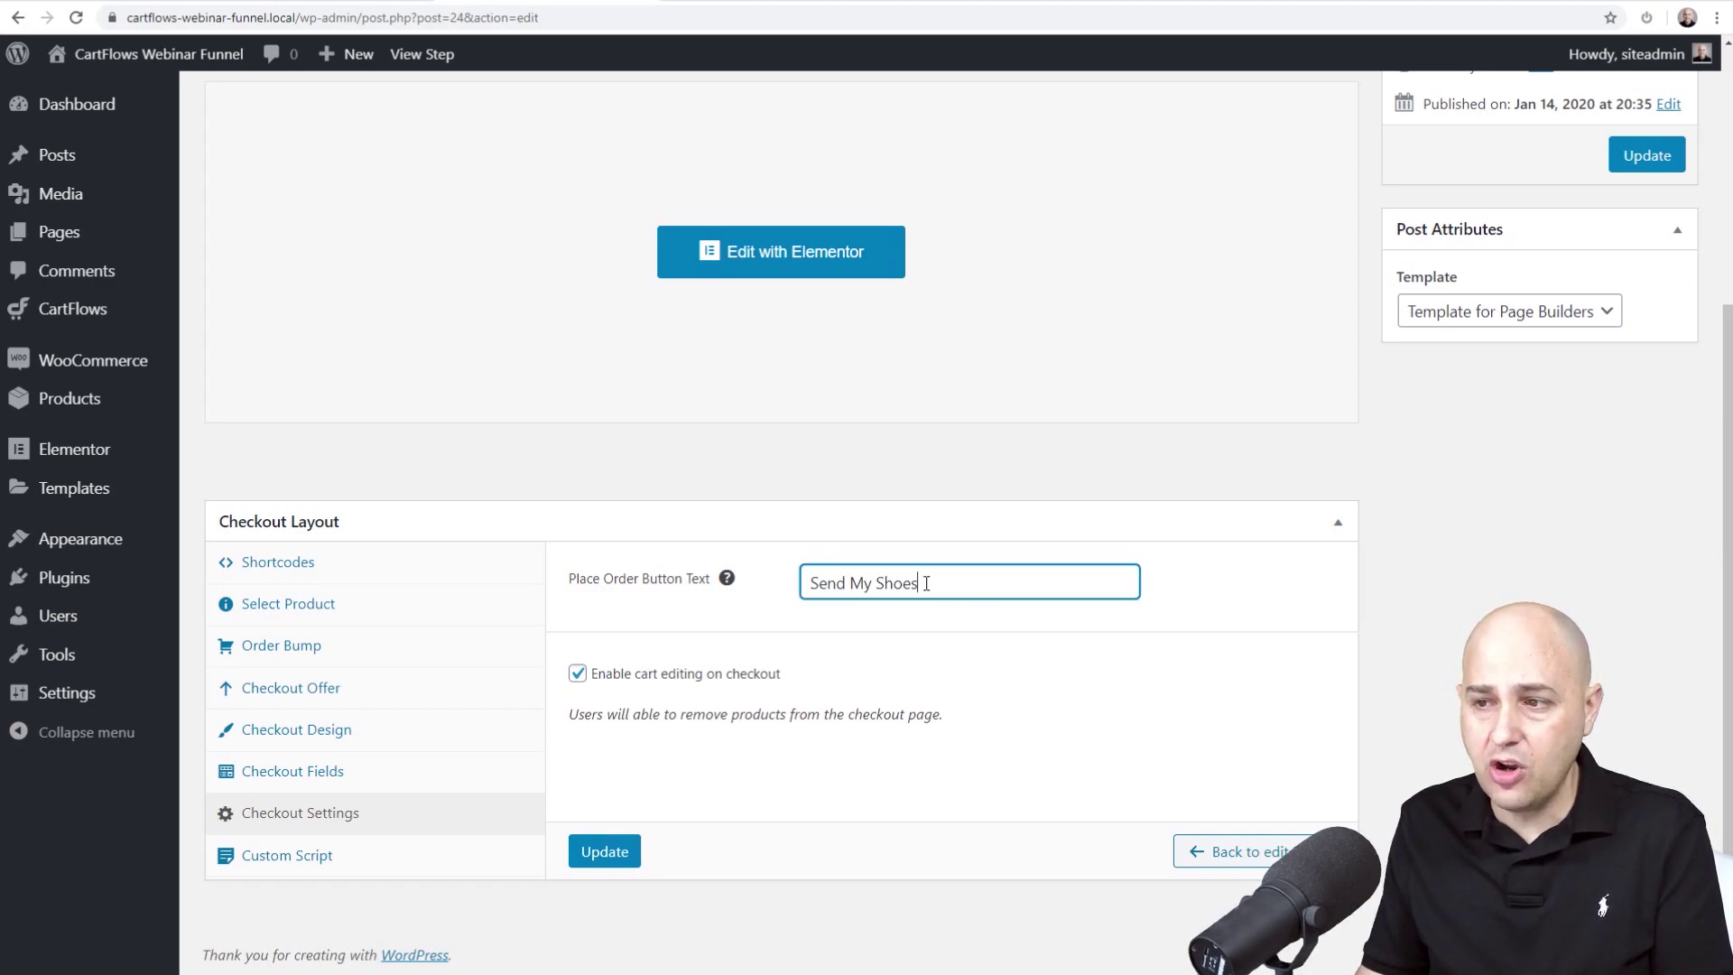
key(BackSpace)
click(605, 851)
- Reload the live checkout page to confirm the button reads PLACE ORDER again
click(660, 8)
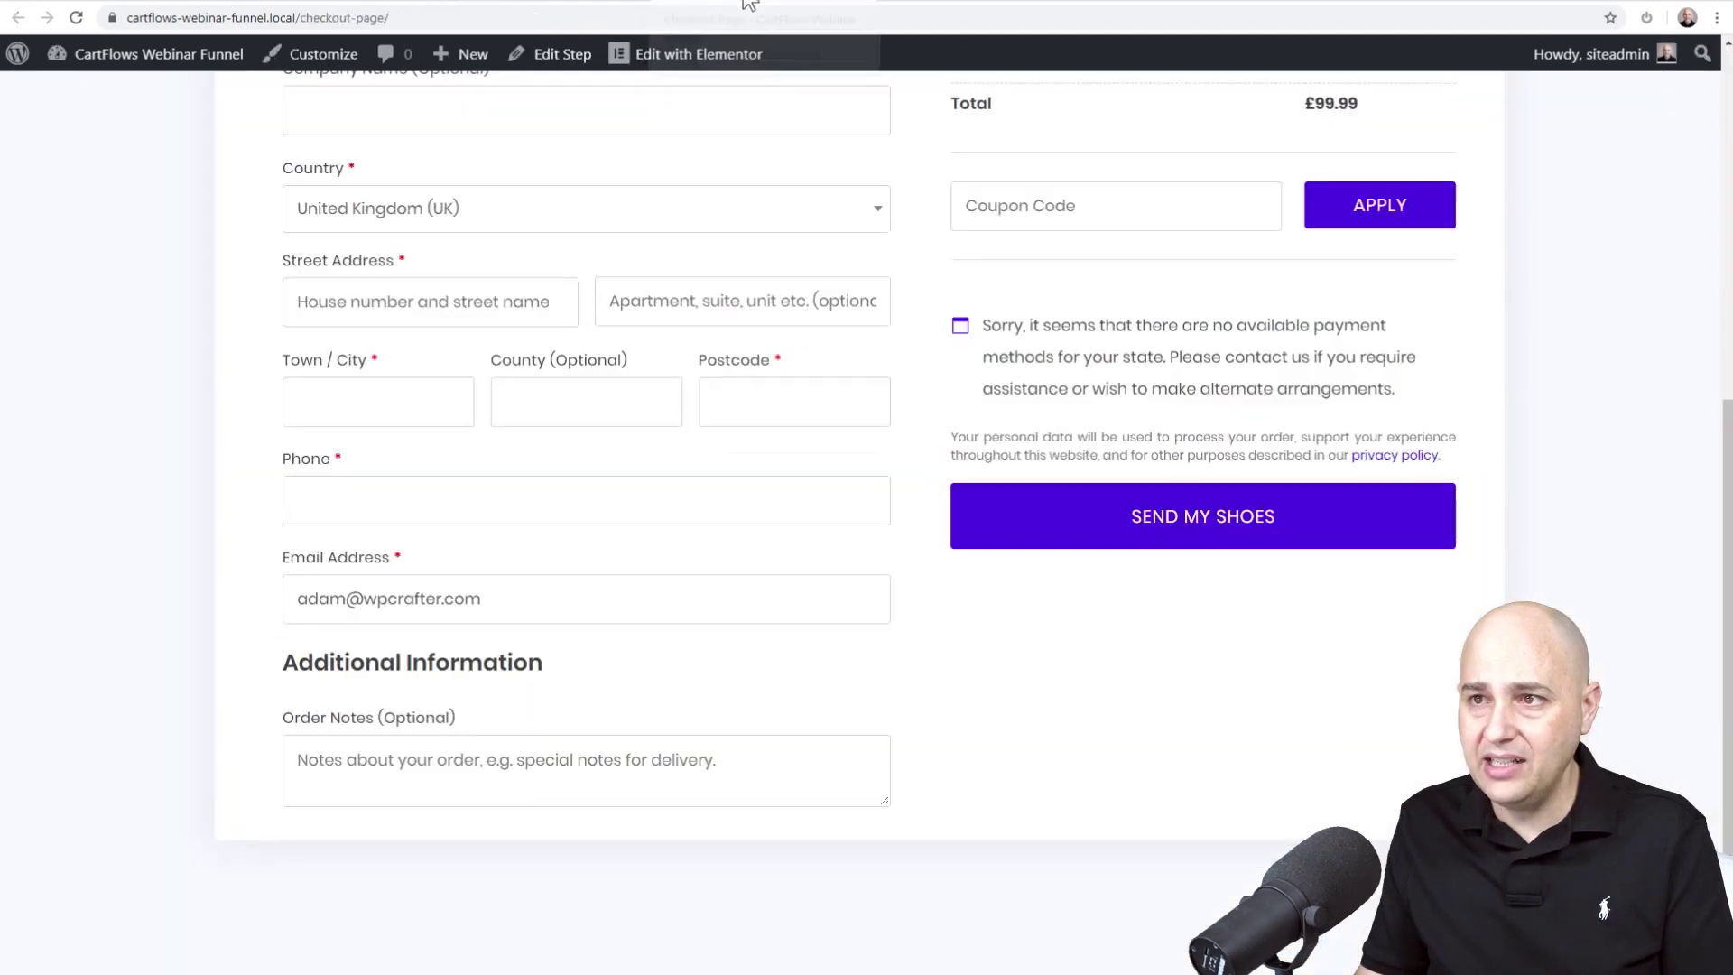
click(629, 11)
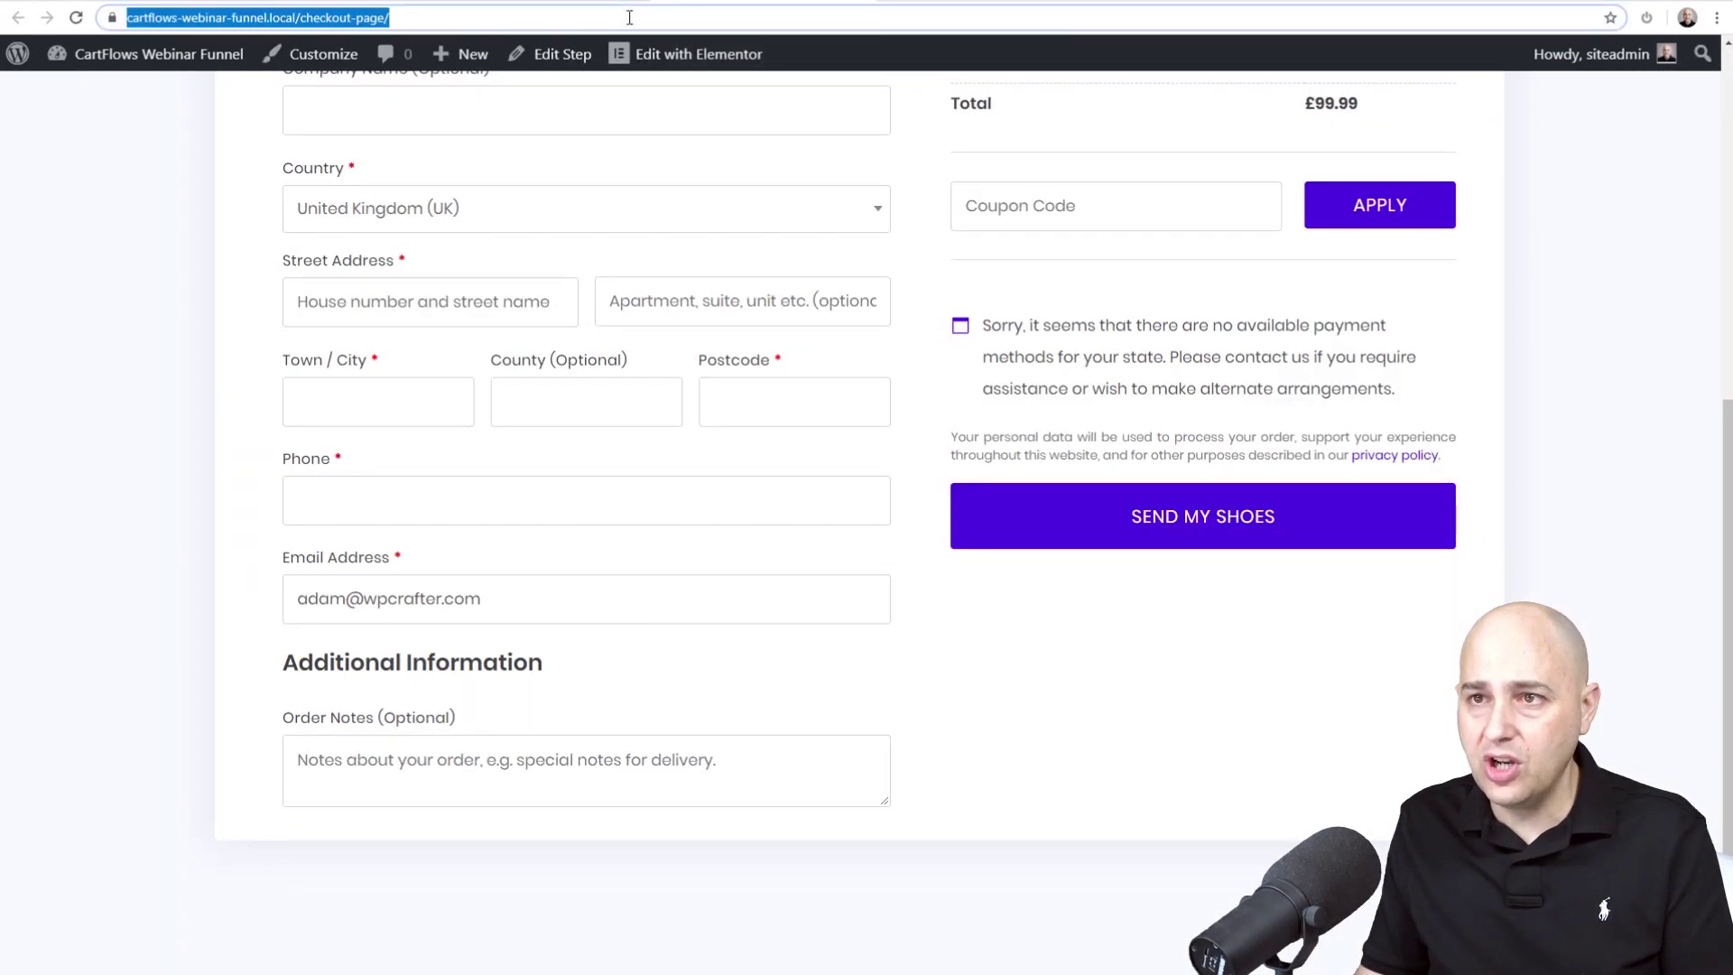
key(Return)
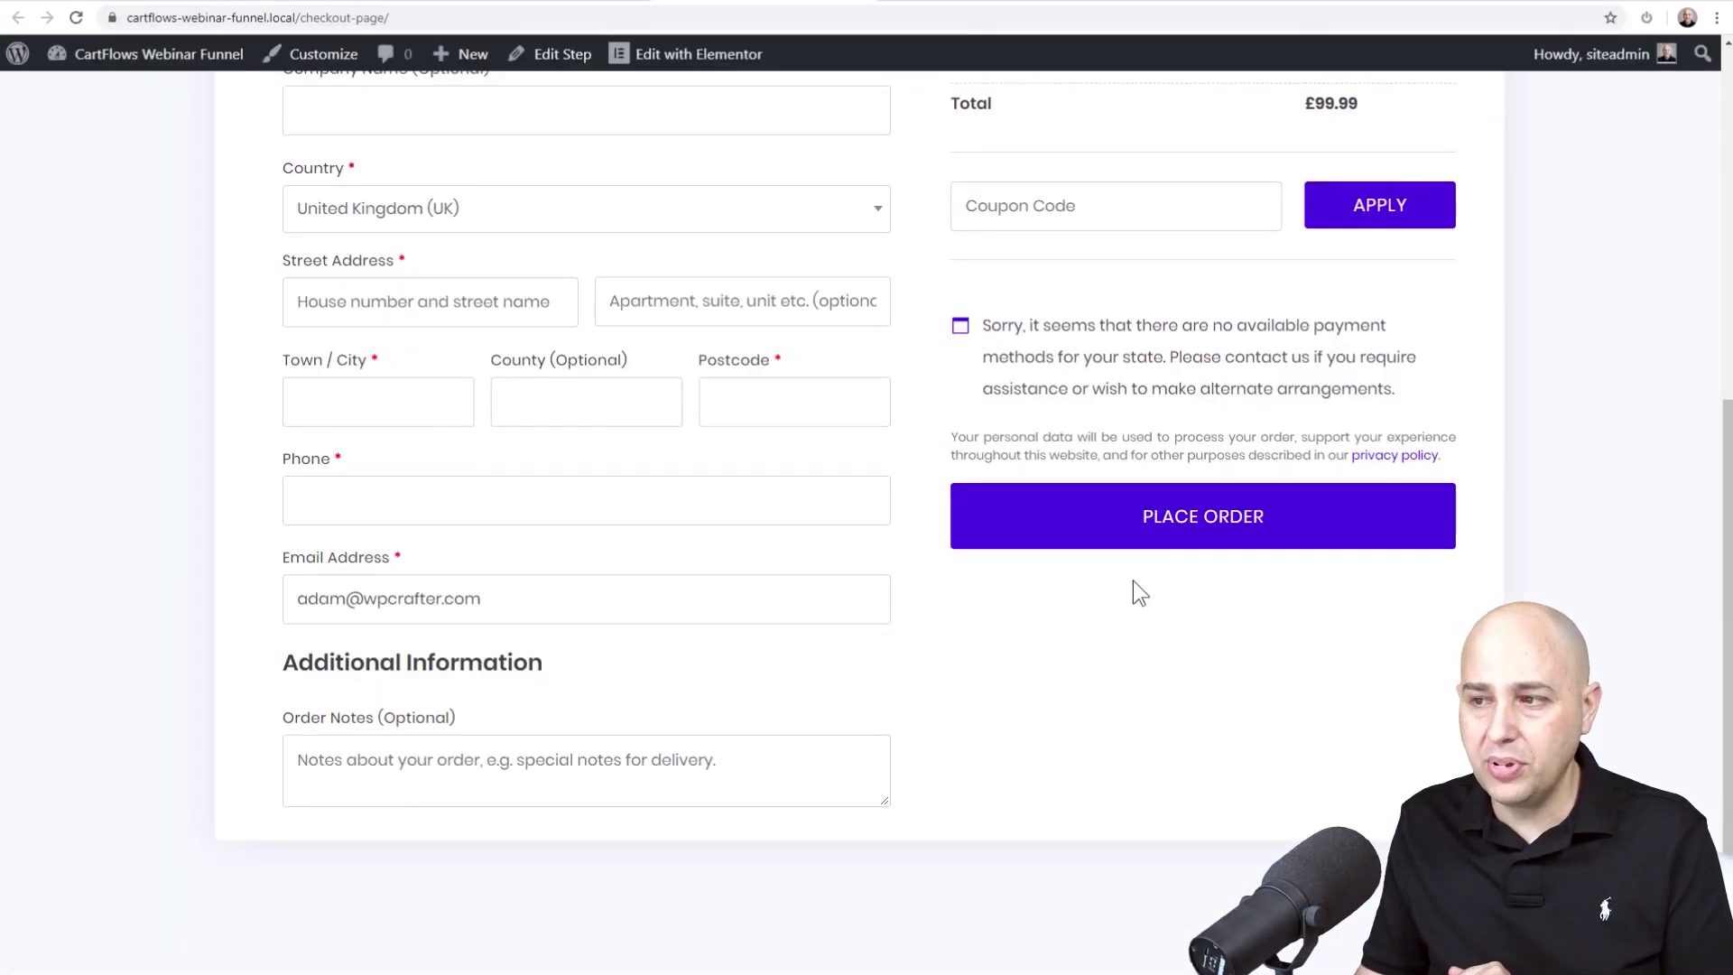